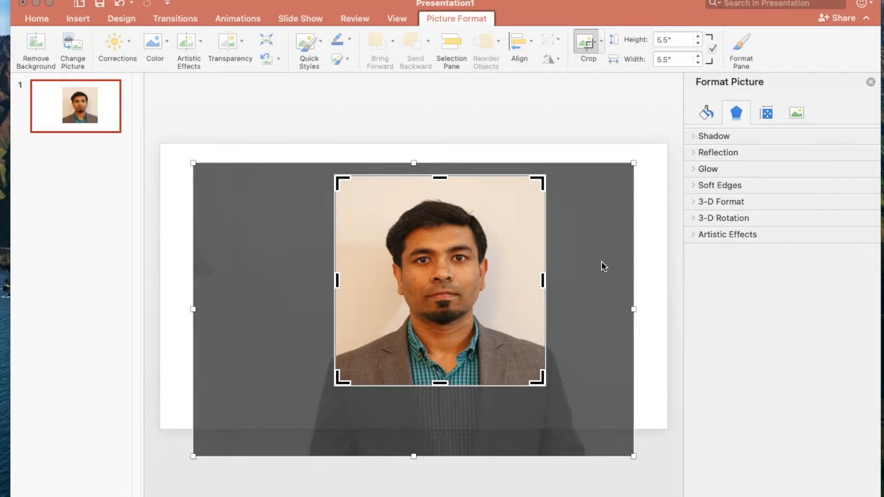
# Apply the crop to the portrait and start removing its background
pyautogui.click(650, 248)
pyautogui.click(488, 308)
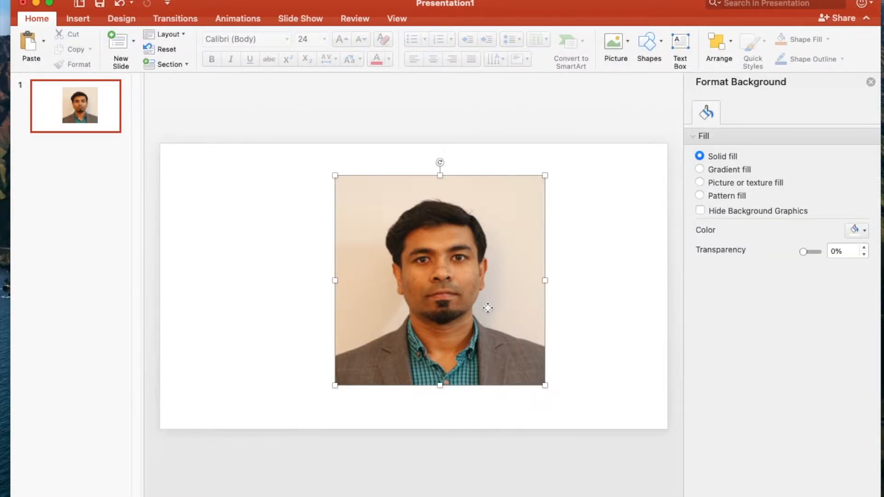
pyautogui.doubleClick(488, 307)
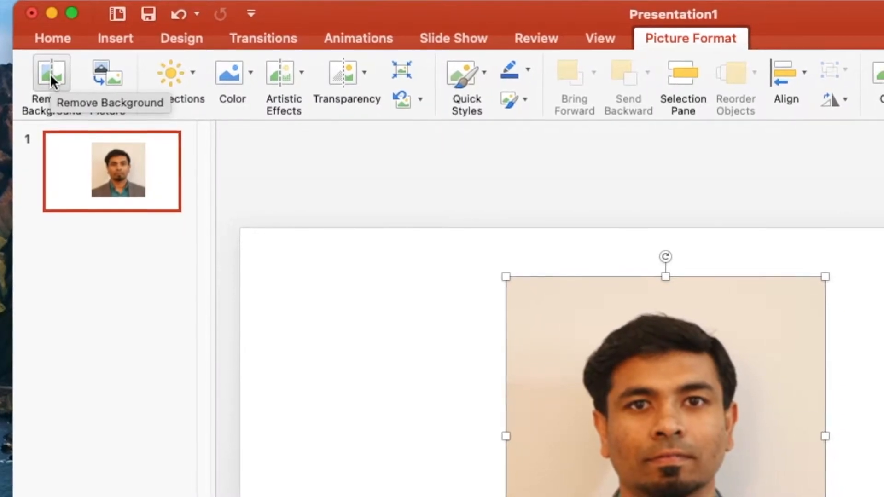
pyautogui.click(50, 73)
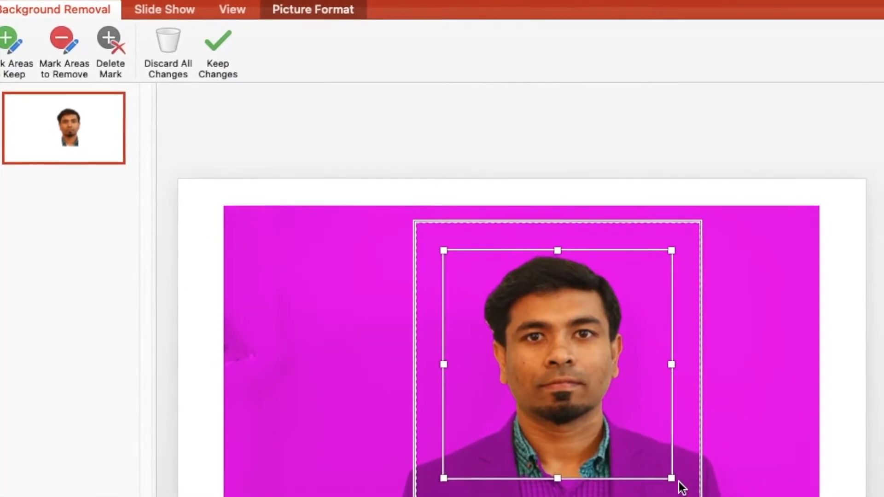
# Resize the background-removal area so it covers the head and shoulders out to the sides and bottom of the crop frame
pyautogui.moveTo(673, 478); pyautogui.dragTo(635, 476)
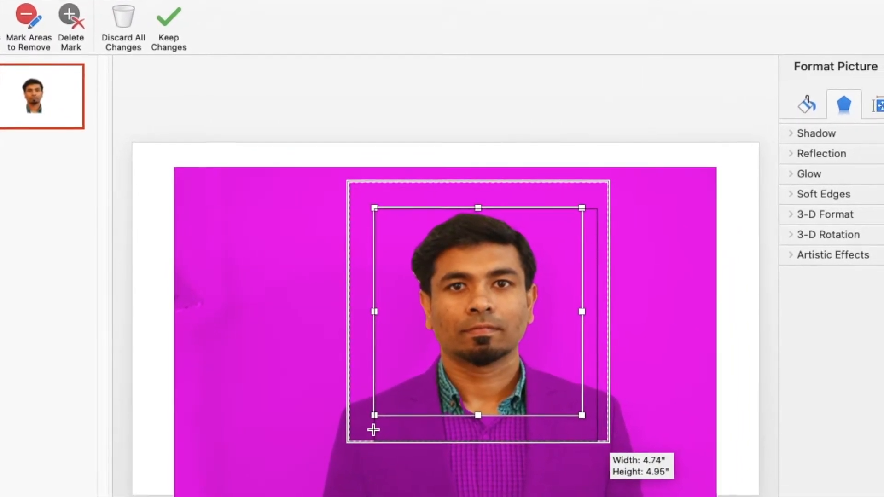
pyautogui.moveTo(360, 427); pyautogui.dragTo(326, 413)
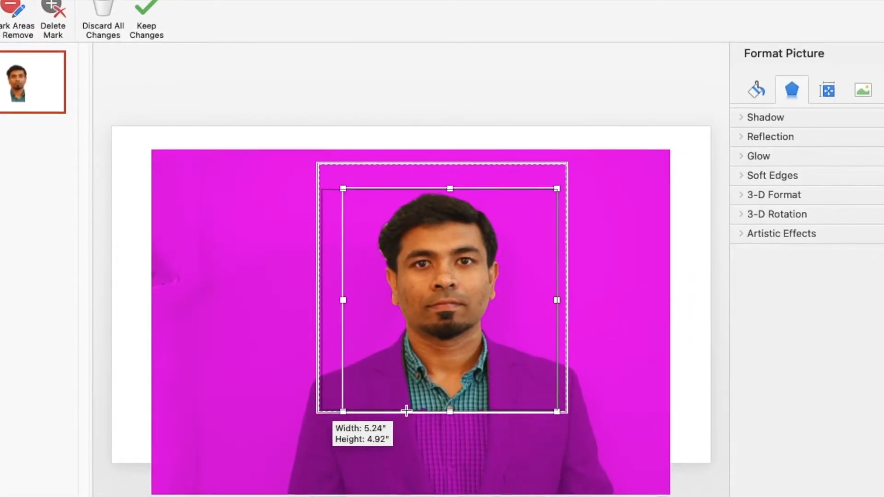
pyautogui.moveTo(410, 408); pyautogui.dragTo(412, 408)
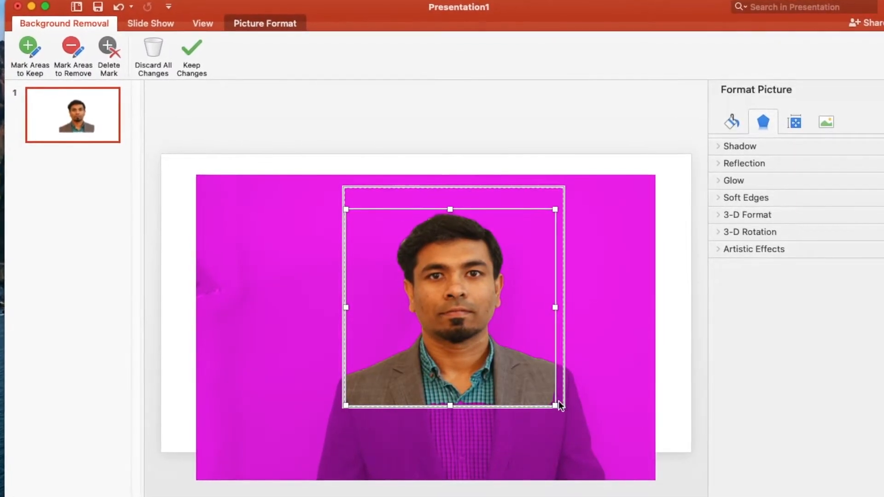
pyautogui.moveTo(559, 405); pyautogui.dragTo(562, 406)
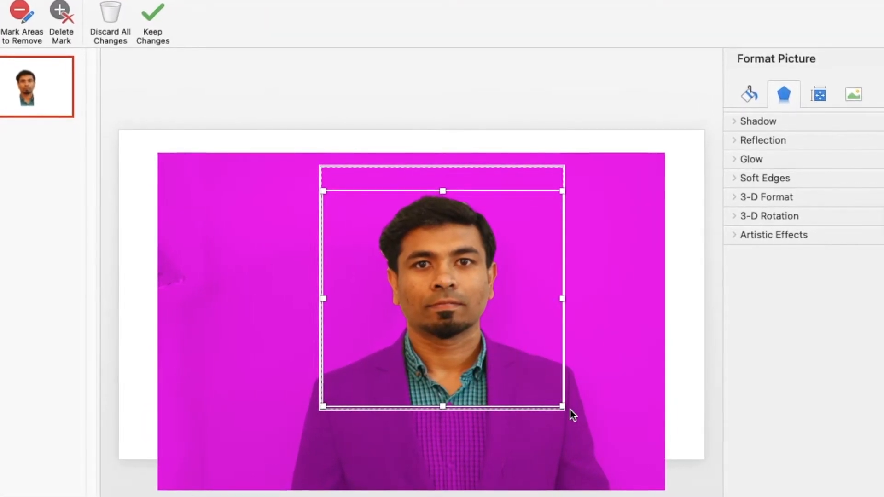
pyautogui.moveTo(563, 407); pyautogui.dragTo(563, 408)
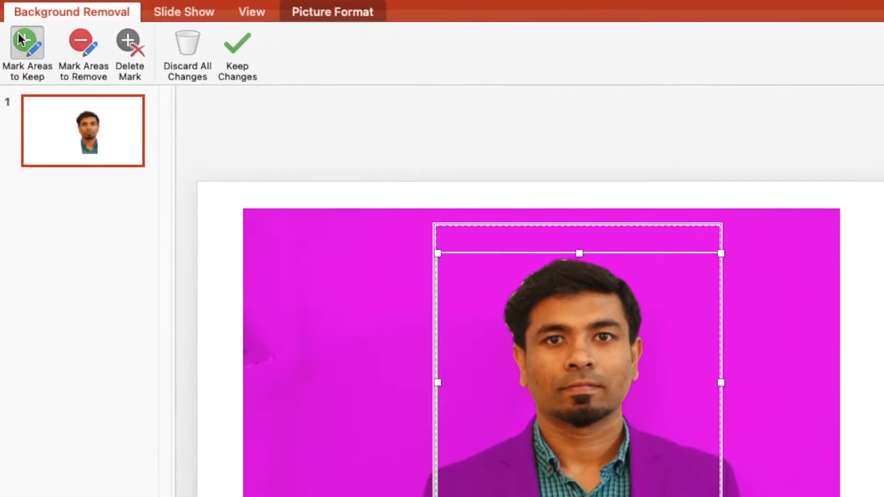
# Mark both sides of the jacket and its lower edge as areas to keep, and apply the background removal
pyautogui.click(21, 39)
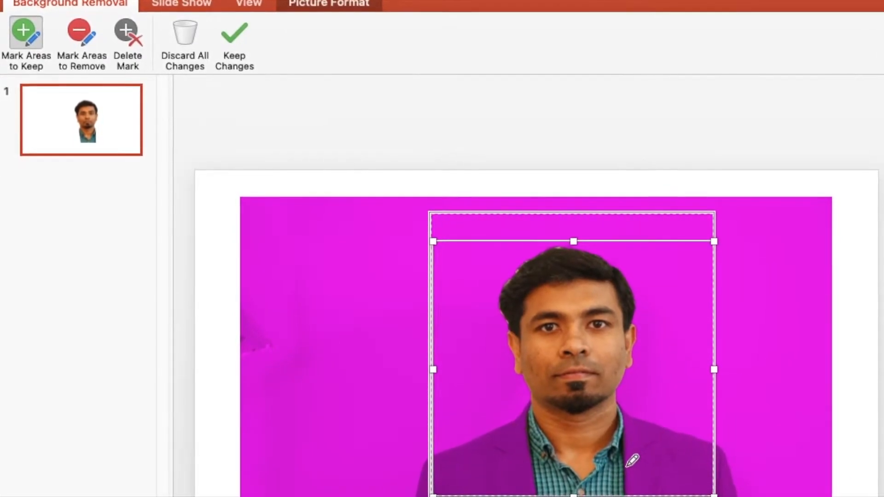
pyautogui.moveTo(627, 467)
pyautogui.mouseDown()
pyautogui.moveTo(713, 469)
pyautogui.moveTo(703, 427)
pyautogui.mouseUp()
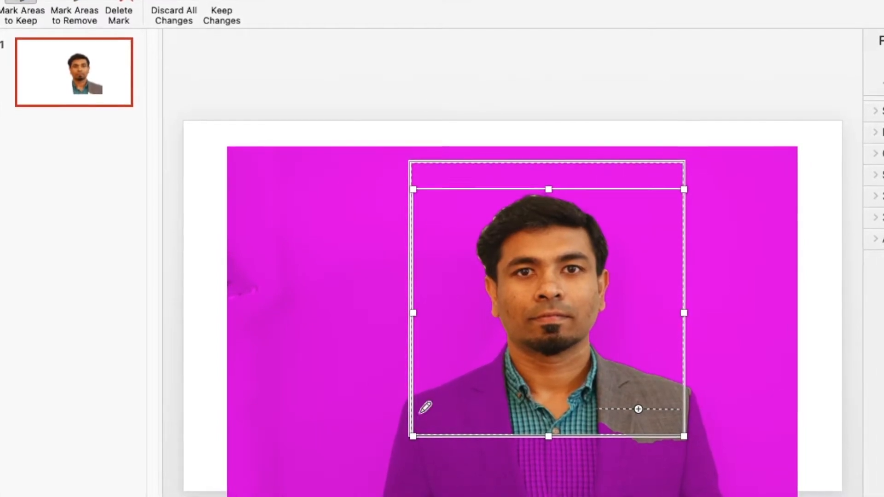
pyautogui.moveTo(420, 408); pyautogui.dragTo(503, 408)
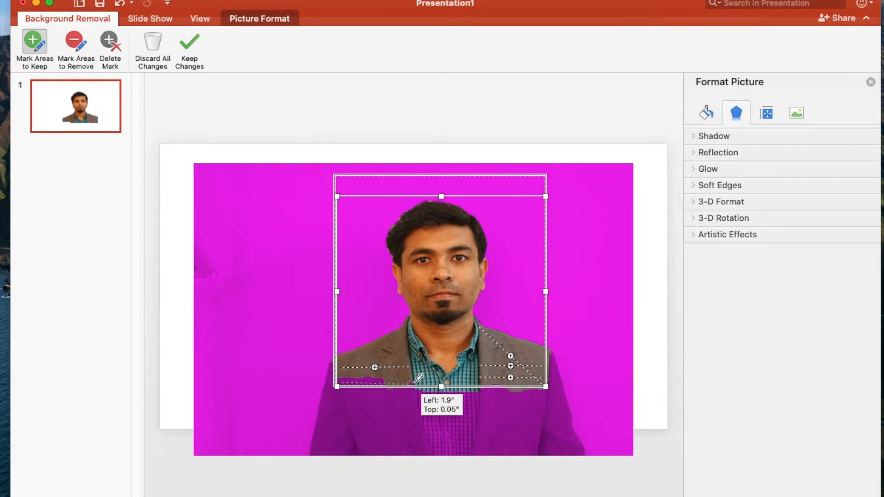
pyautogui.moveTo(410, 383); pyautogui.dragTo(343, 383)
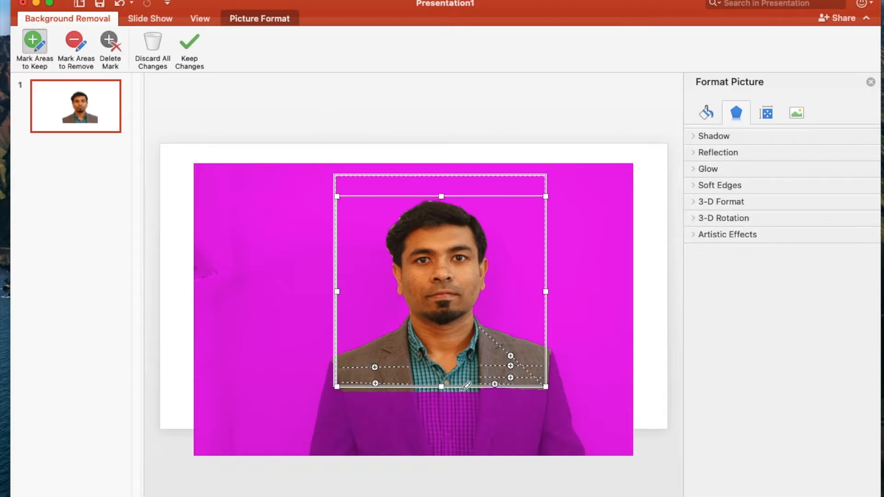
pyautogui.click(638, 353)
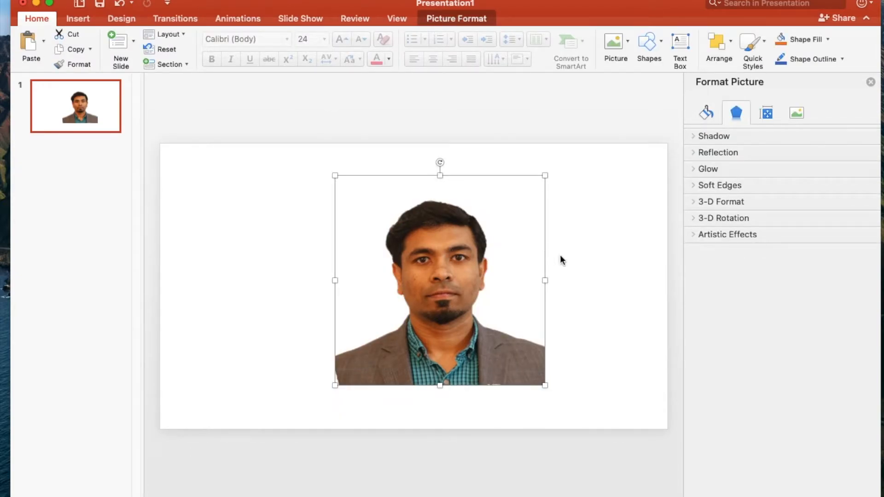
# Set the slide background to a solid dark grey theme colour
pyautogui.click(594, 238)
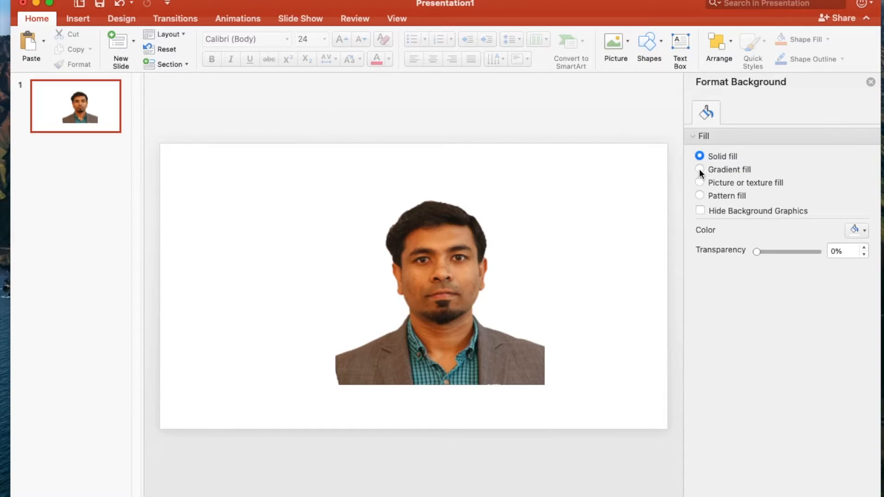
pyautogui.click(857, 232)
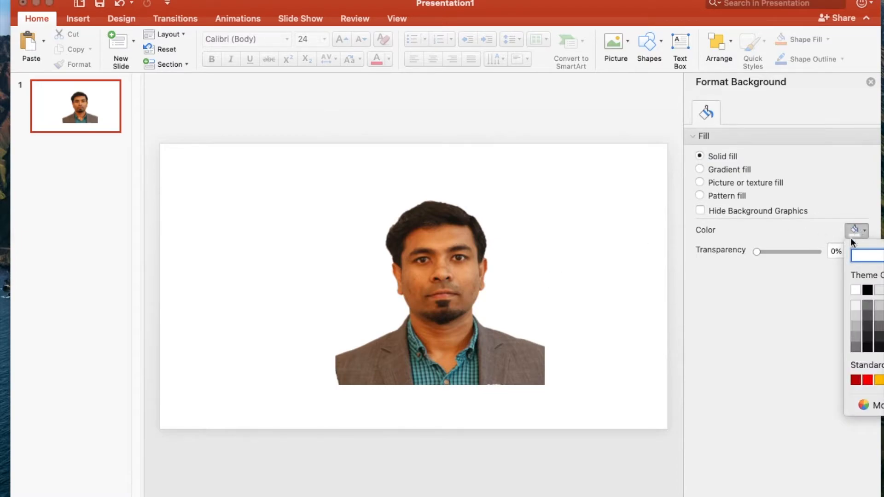
pyautogui.click(868, 326)
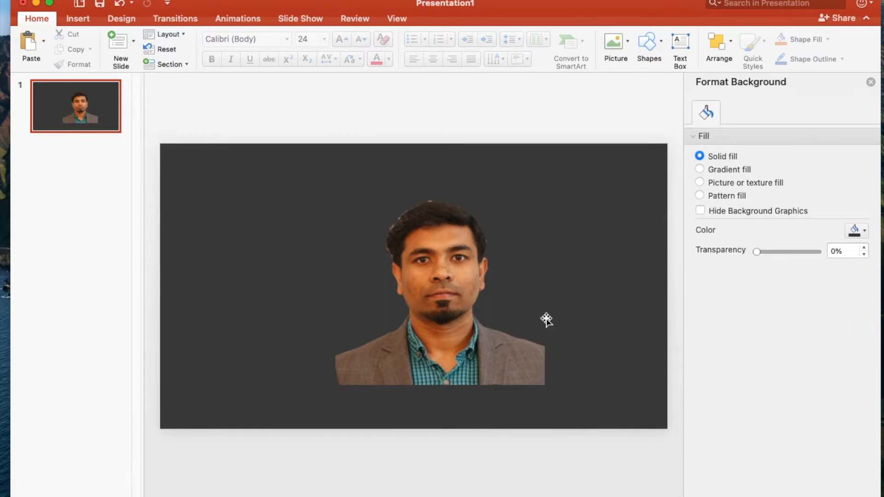
# Reopen the portrait's background removal, extend the area past the jacket's lower-left corner, mark that corner to keep, and apply it
pyautogui.click(382, 364)
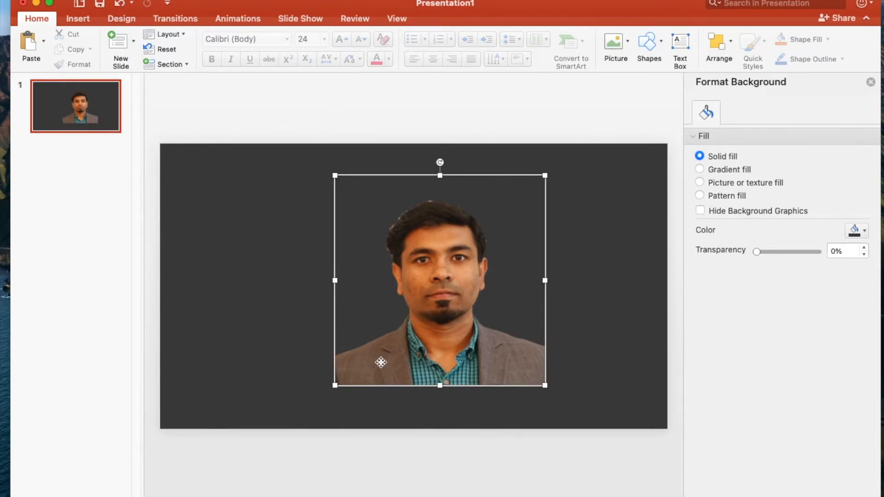
pyautogui.doubleClick(446, 335)
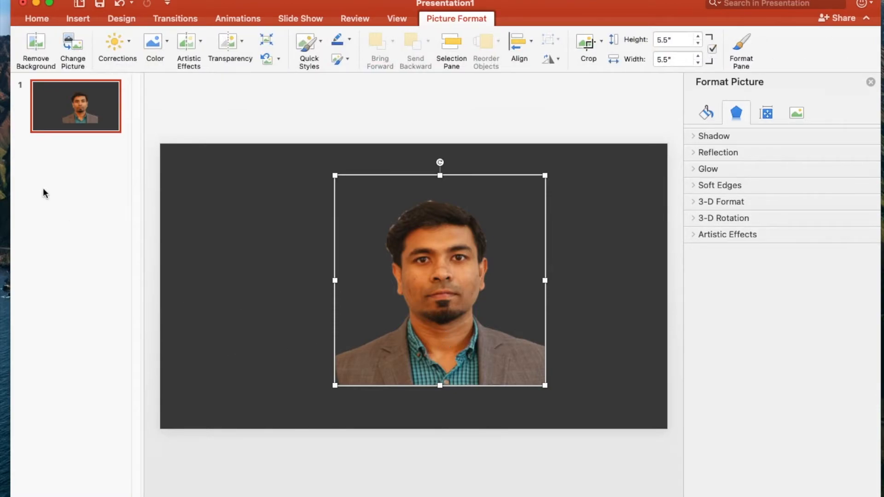
pyautogui.click(35, 43)
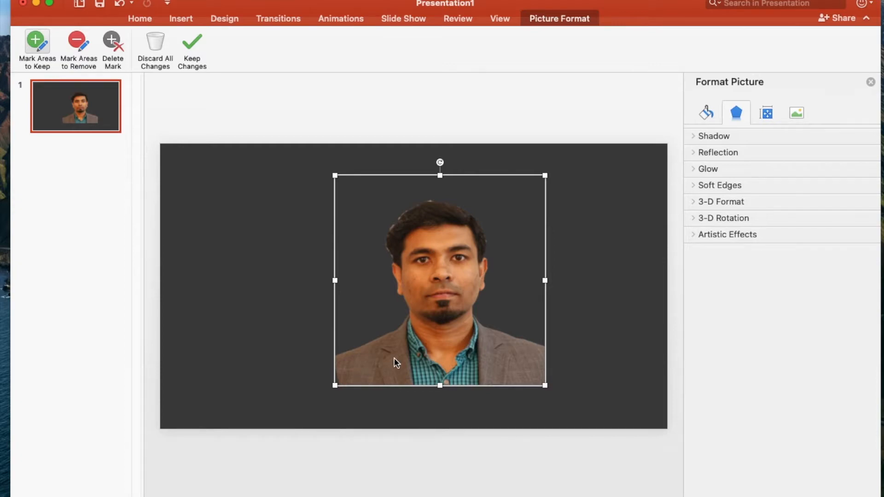
pyautogui.moveTo(338, 389)
pyautogui.mouseDown()
pyautogui.moveTo(373, 382)
pyautogui.moveTo(354, 389)
pyautogui.mouseUp()
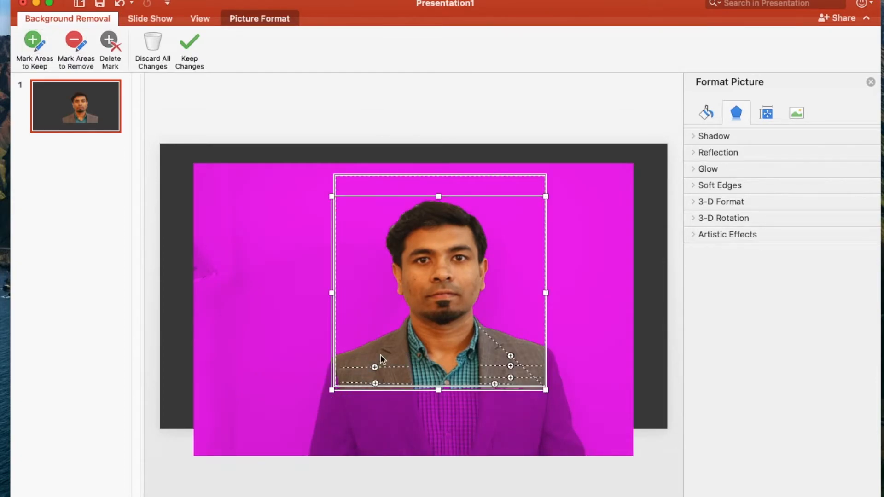
pyautogui.moveTo(388, 384); pyautogui.dragTo(333, 386)
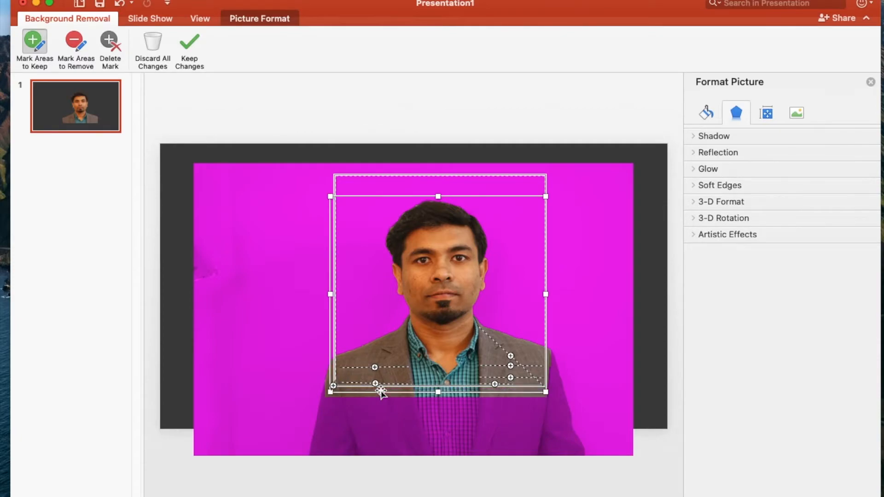
pyautogui.rightClick(642, 321)
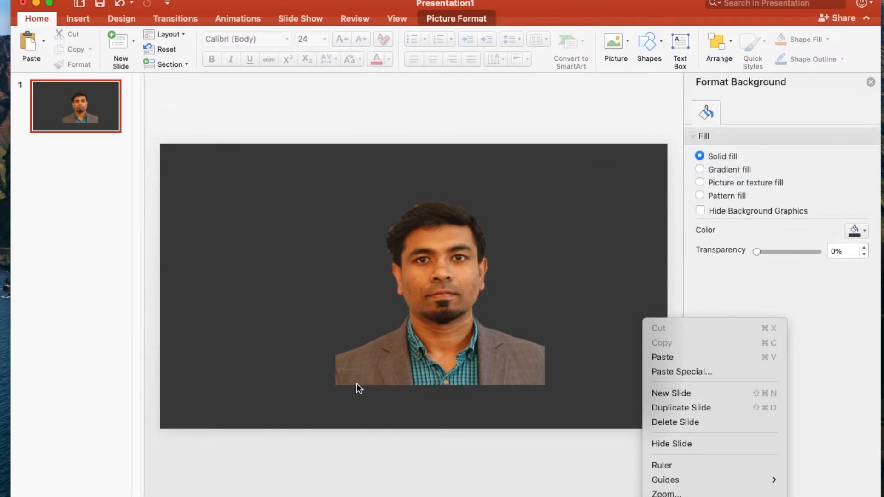
pyautogui.click(471, 384)
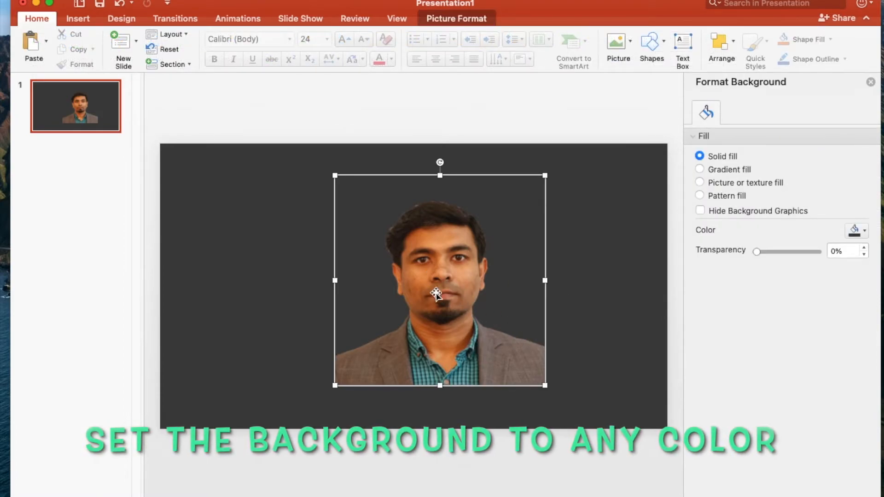
# Give the portrait picture a solid white fill behind the person
pyautogui.click(436, 293)
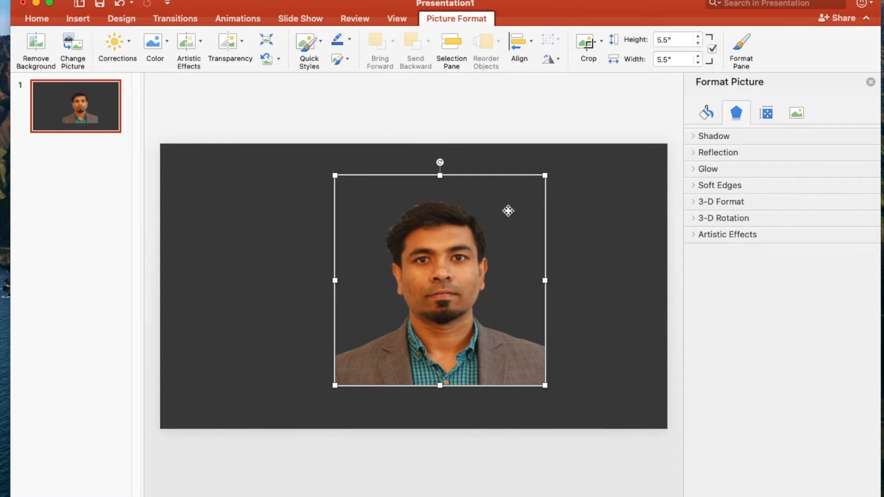
pyautogui.click(705, 114)
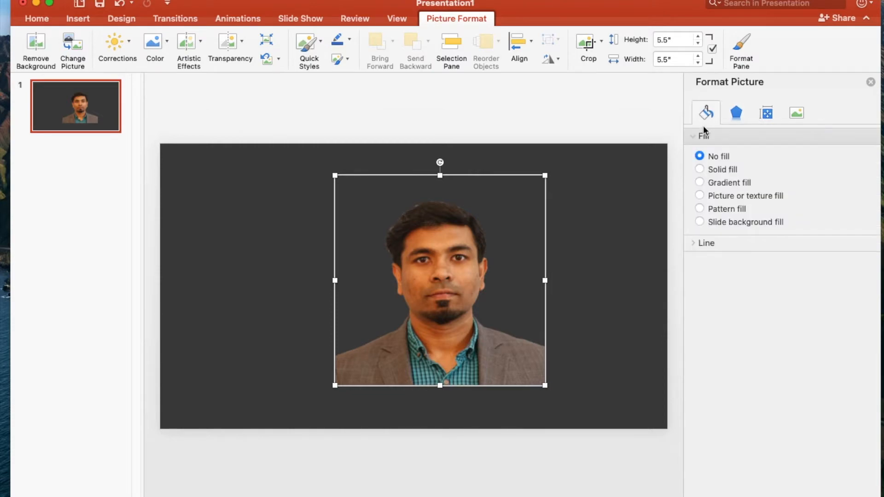
pyautogui.click(700, 170)
pyautogui.click(857, 244)
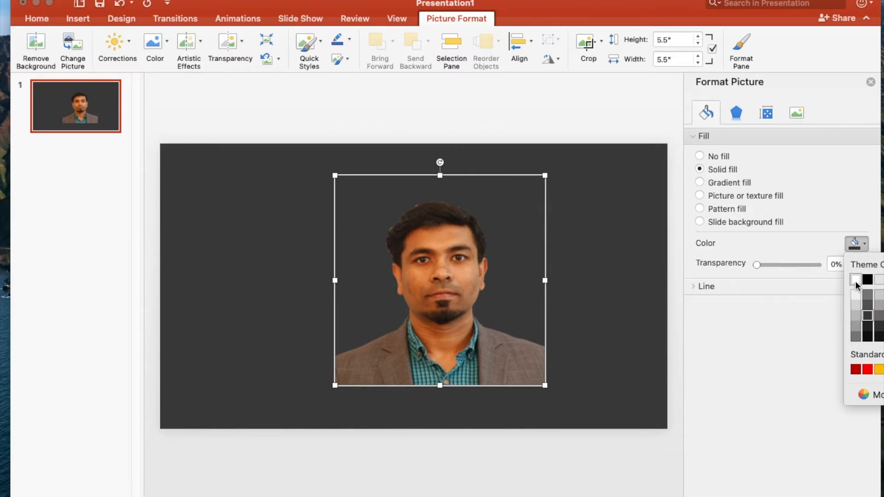
pyautogui.click(856, 279)
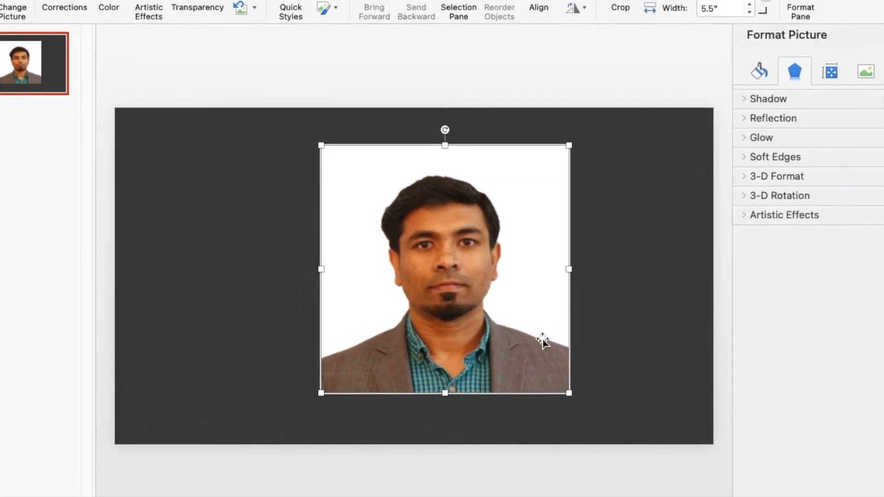
# Resize the portrait to 2" by 2" and save it as a PNG in Pictures, named with the person's first name and 2x2
pyautogui.moveTo(564, 391); pyautogui.dragTo(434, 205)
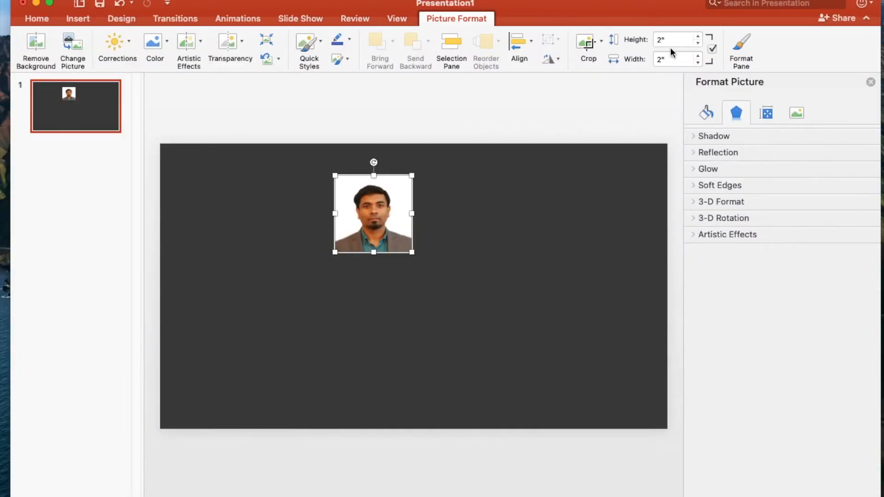
pyautogui.rightClick(381, 217)
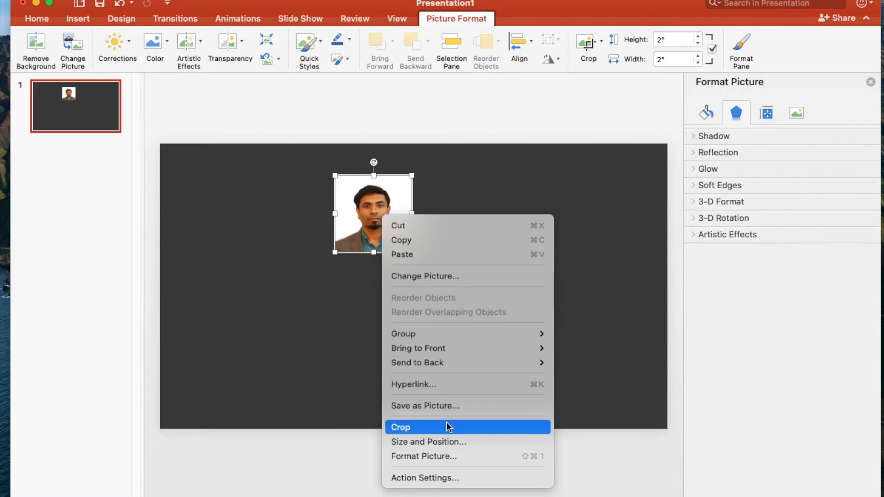
pyautogui.click(449, 406)
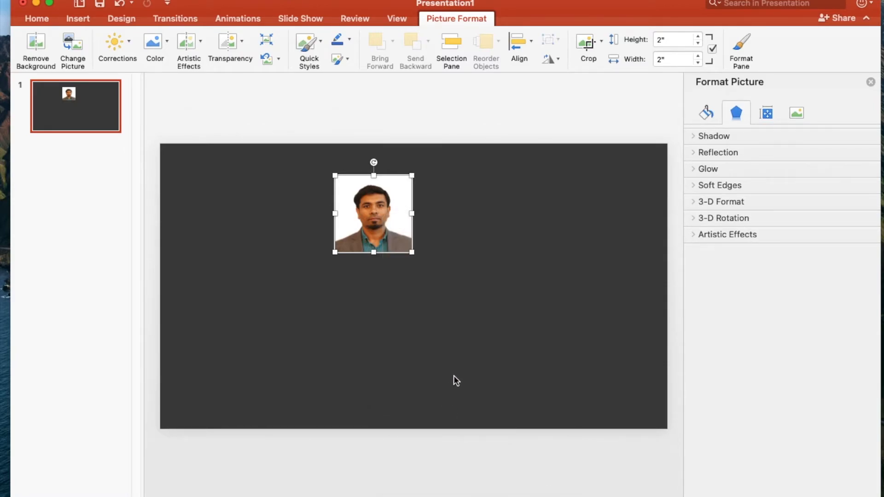
pyautogui.write('Jess2x2')
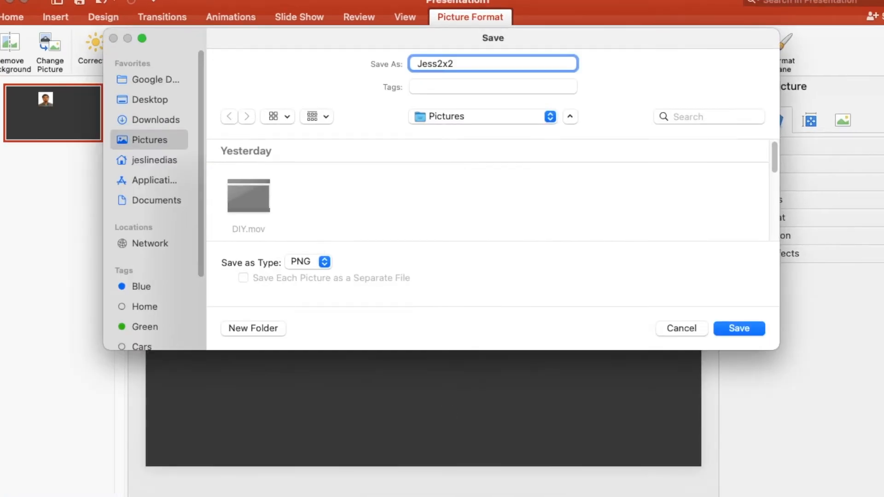
pyautogui.click(703, 303)
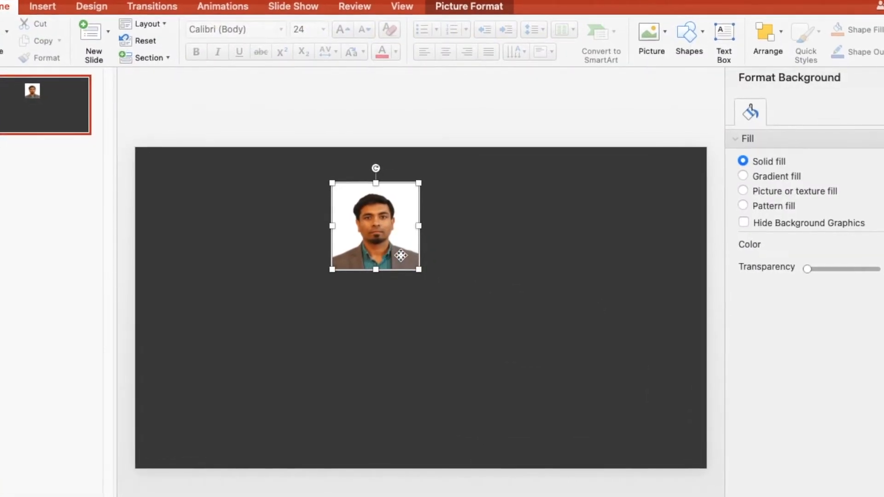
# Paste two copies of the 2" portrait and place them edge to edge to its right, forming a row of three
pyautogui.doubleClick(398, 251)
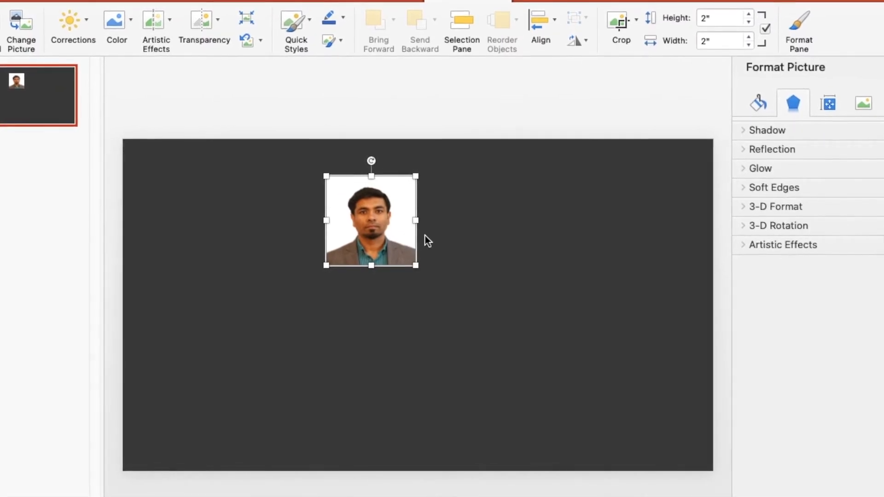
pyautogui.click(502, 244)
pyautogui.click(366, 218)
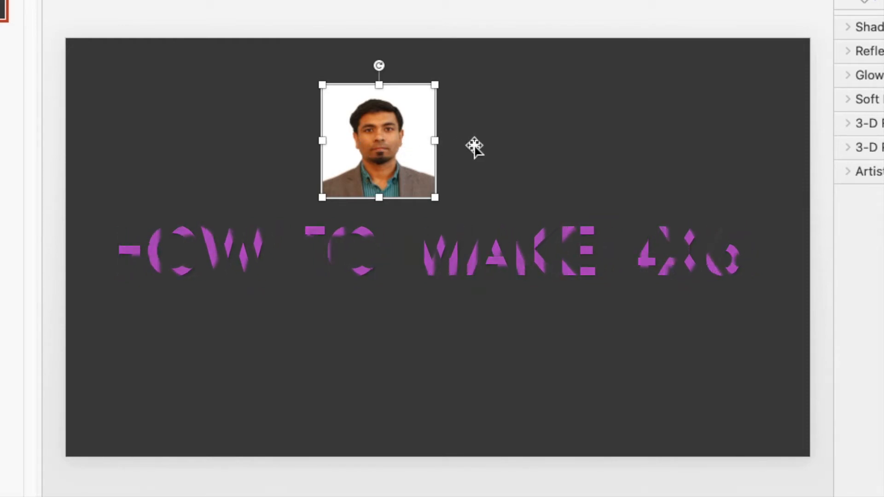
pyautogui.press('super+v')
pyautogui.moveTo(404, 151); pyautogui.dragTo(515, 144)
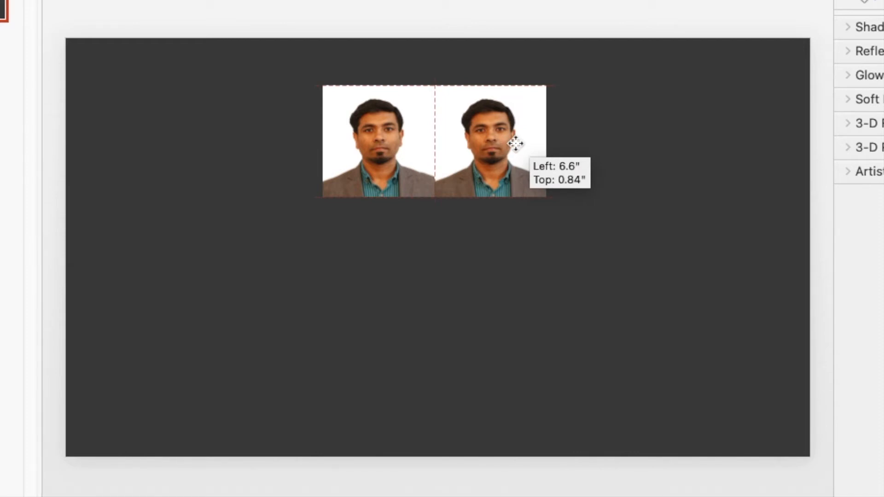
pyautogui.moveTo(515, 144); pyautogui.dragTo(515, 144)
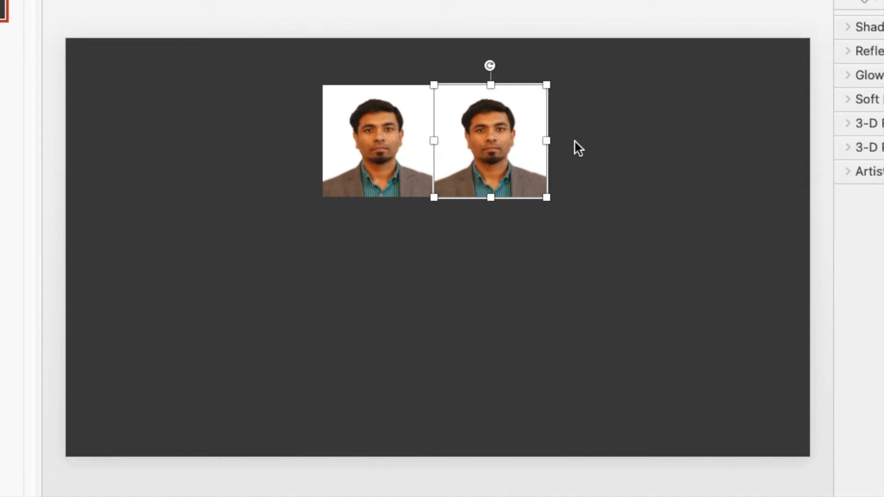
pyautogui.press('super+v')
pyautogui.moveTo(409, 152); pyautogui.dragTo(617, 144)
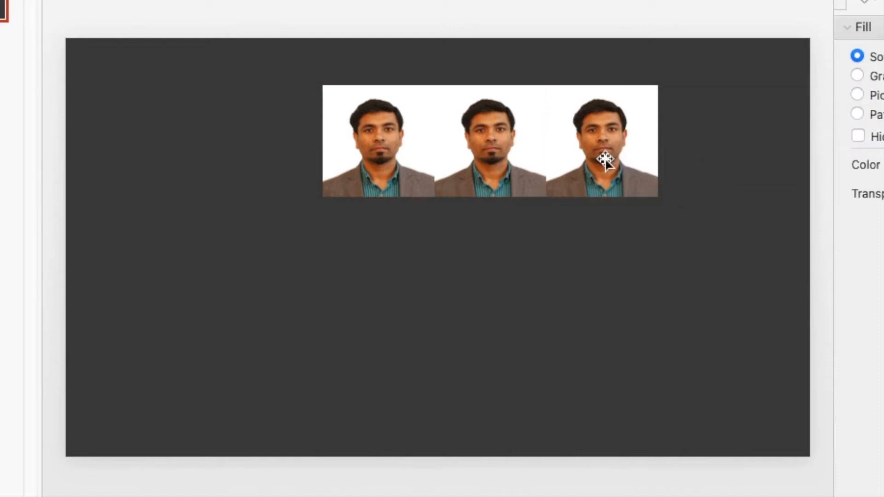
# Select all three portraits in the row together
pyautogui.moveTo(722, 144); pyautogui.dragTo(298, 180)
pyautogui.click(355, 144)
pyautogui.keyDown('shift'); pyautogui.click(490, 146); pyautogui.keyUp('shift')
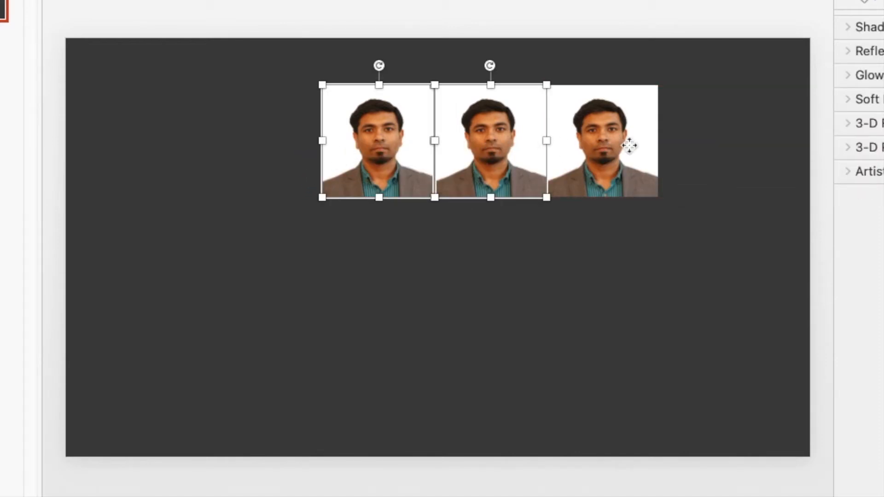
pyautogui.keyDown('shift'); pyautogui.click(629, 145); pyautogui.keyUp('shift')
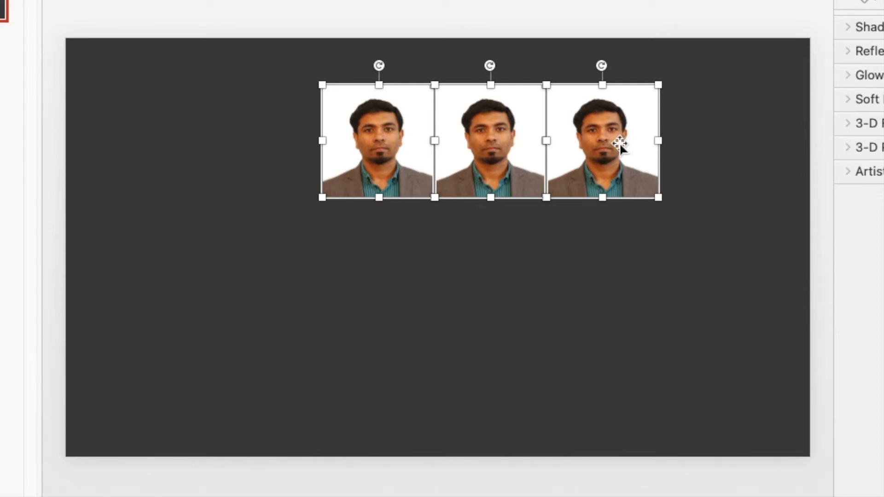